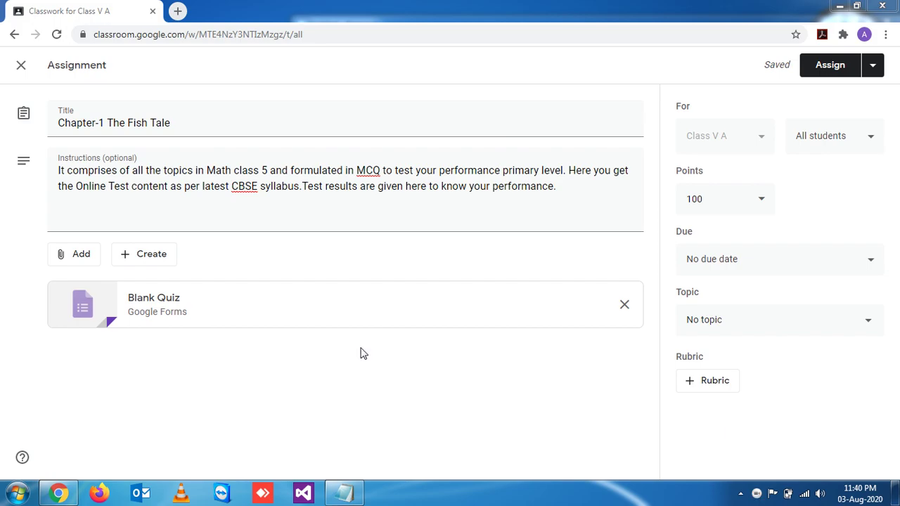
In the assignment instructions, replace "Test results are" with "Assignment is" in the last sentence
{"action": "left_click", "coordinate": [184, 125]}
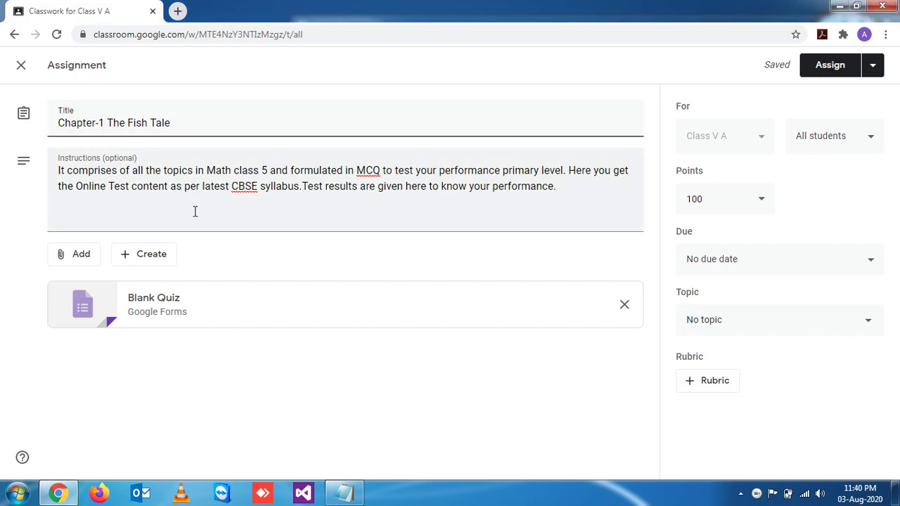
{"action": "left_click", "coordinate": [245, 204]}
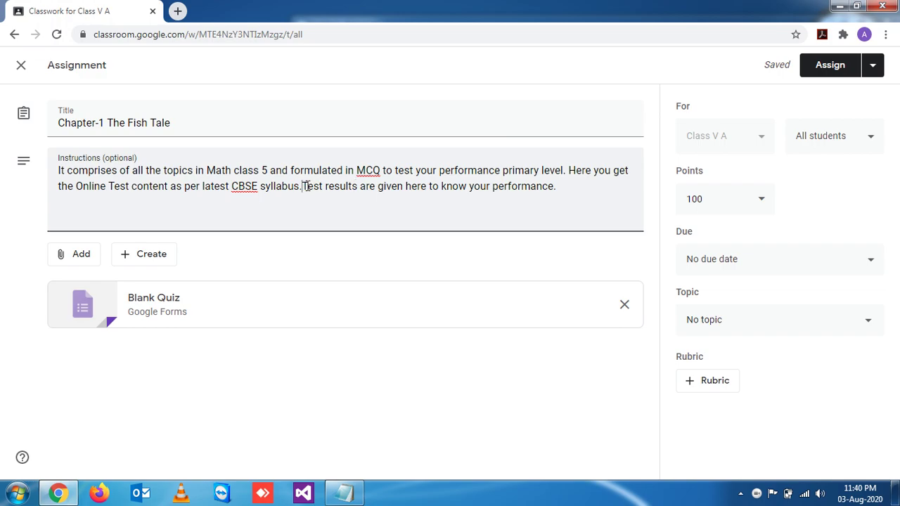
{"action": "left_click_drag", "start_coordinate": [304, 186], "coordinate": [324, 186]}
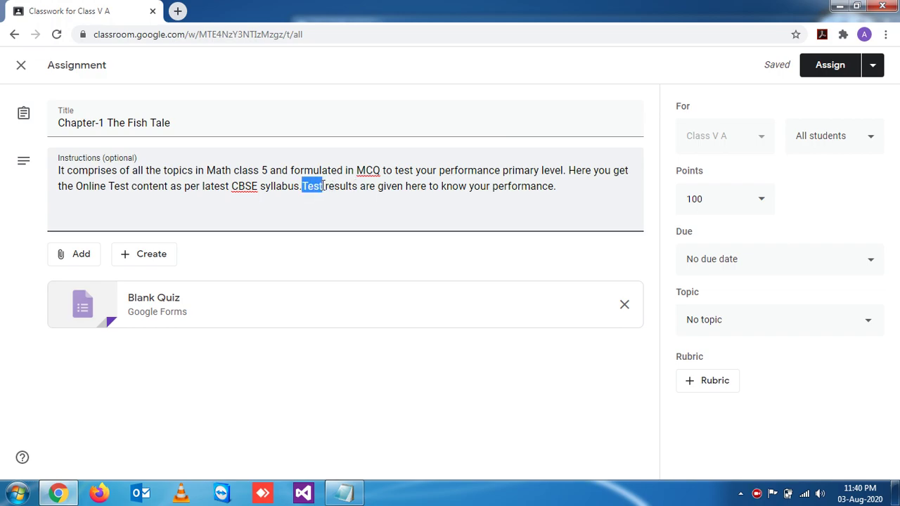
{"action": "type", "text": "Assign"}
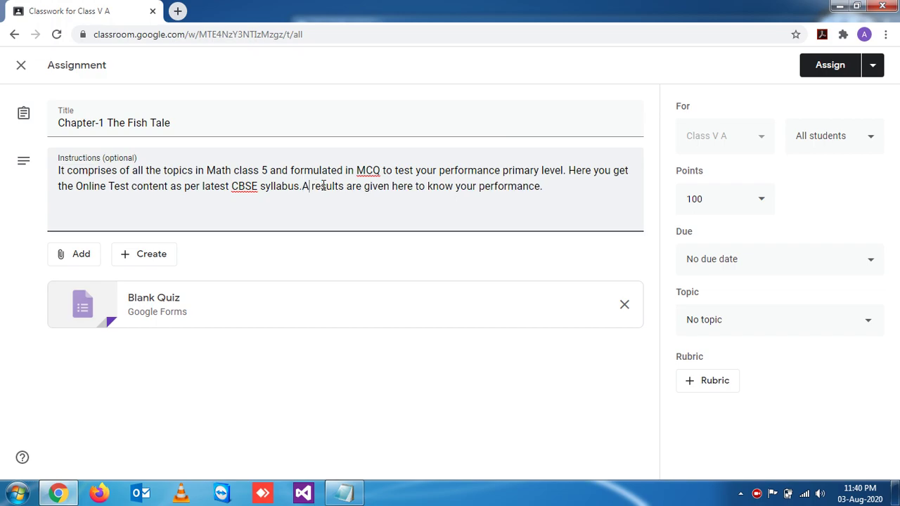
{"action": "type", "text": "mentr"}
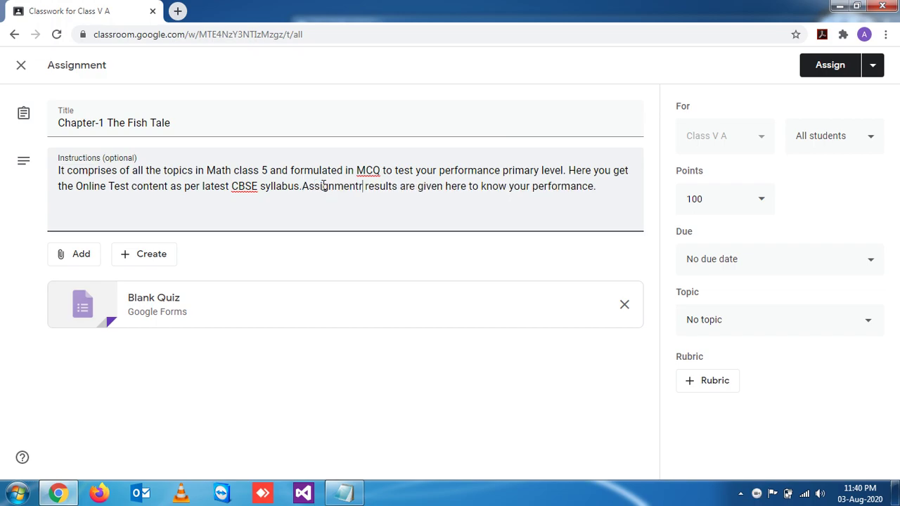
{"action": "key", "text": "BackSpace"}
{"action": "type", "text": "is"}
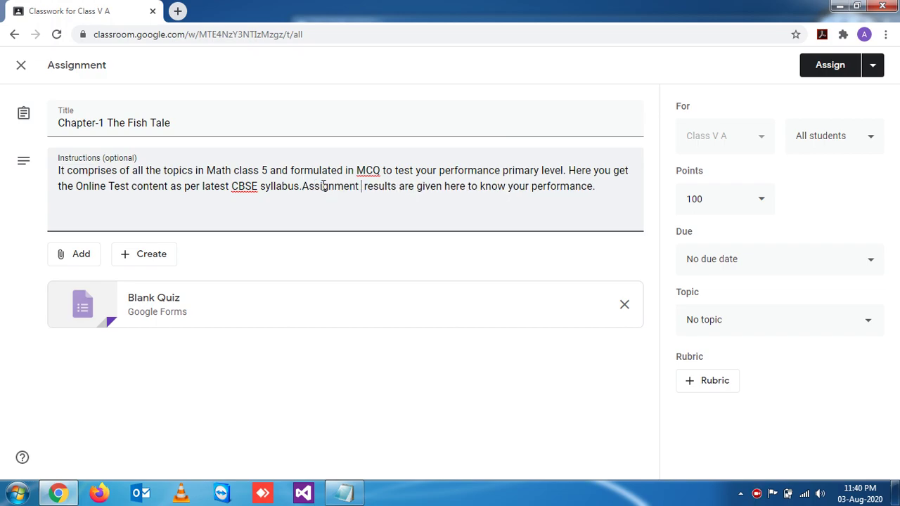
{"action": "key", "text": "Delete"}
{"action": "key", "text": "Delete"}
{"action": "key", "text": "Delete"}
{"action": "key", "text": "Delete"}
{"action": "key", "text": "Delete"}
{"action": "key", "text": "Delete"}
{"action": "key", "text": "Delete"}
{"action": "key", "text": "Delete"}
{"action": "key", "text": "Delete"}
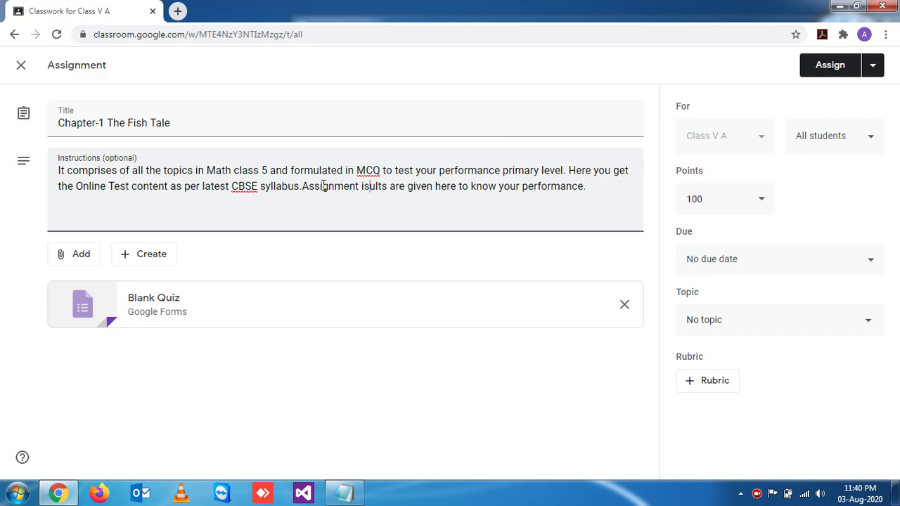
{"action": "key", "text": "Delete"}
{"action": "key", "text": "Delete"}
{"action": "key", "text": "Delete"}
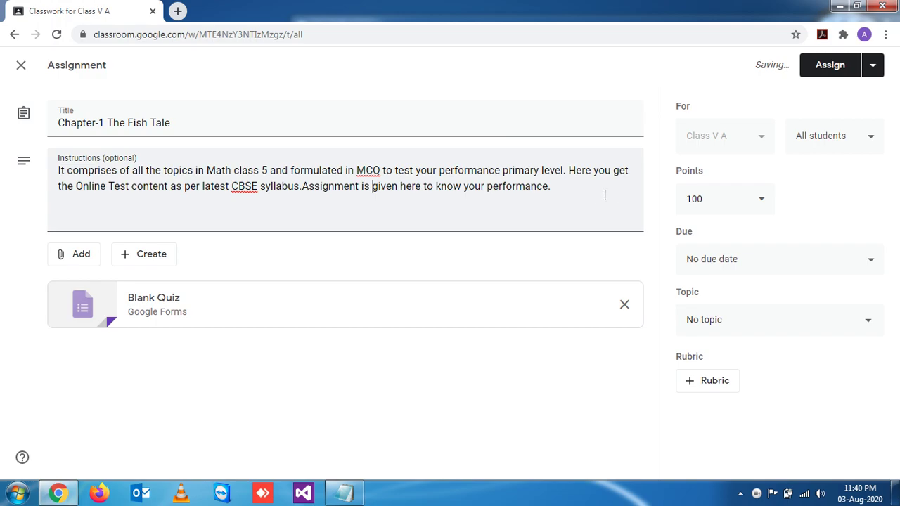
{"action": "left_click", "coordinate": [562, 186]}
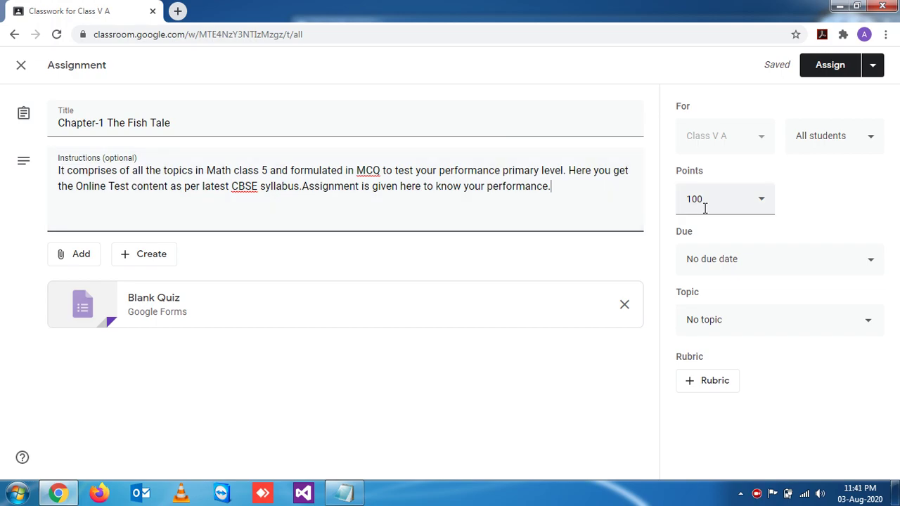
Set the assignment's points to Unmarked and remove the attached Blank Quiz
{"action": "left_click", "coordinate": [762, 203]}
{"action": "left_click", "coordinate": [719, 233]}
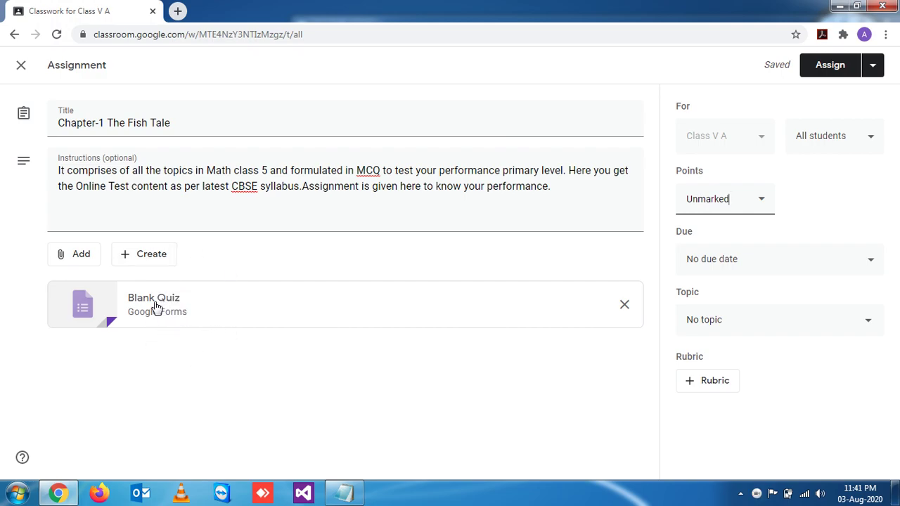
{"action": "left_click", "coordinate": [625, 308]}
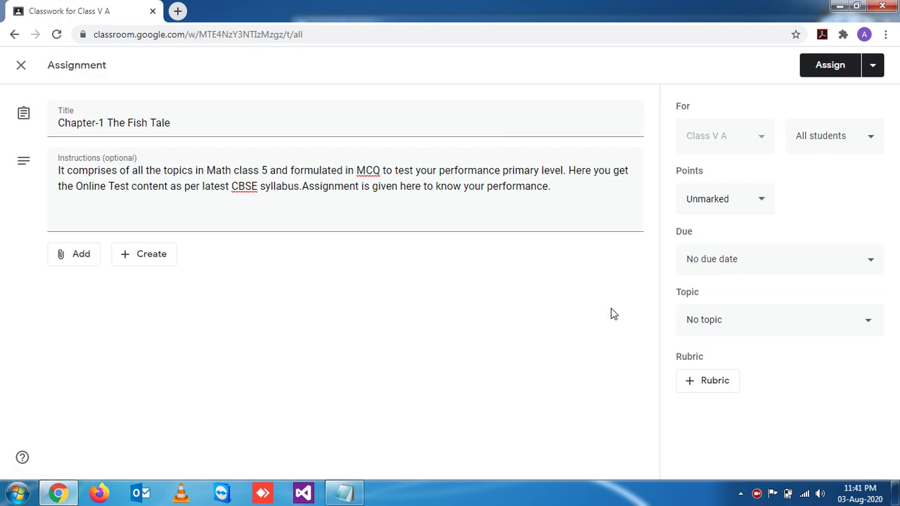
Create a new Google Forms attachment for the assignment and rename the form file "Homework - 1"
{"action": "left_click", "coordinate": [148, 259]}
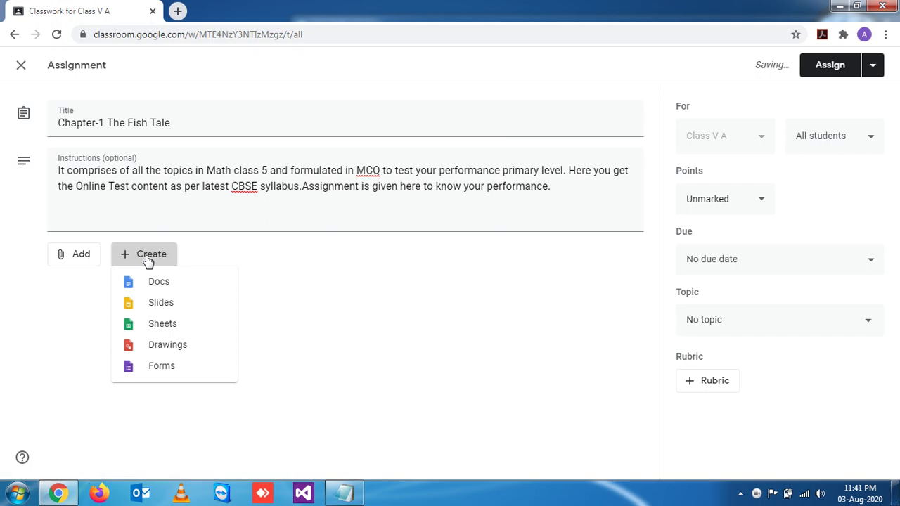
{"action": "left_click", "coordinate": [162, 367]}
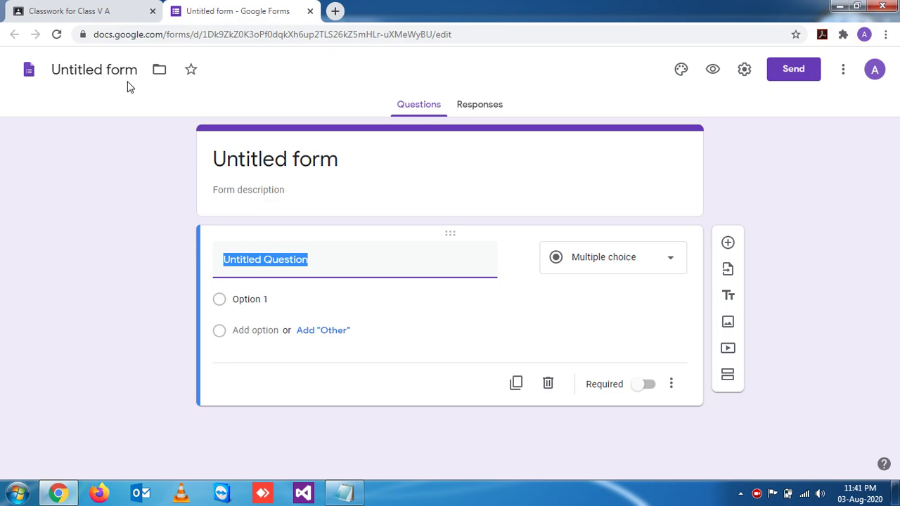
{"action": "left_click", "coordinate": [129, 77]}
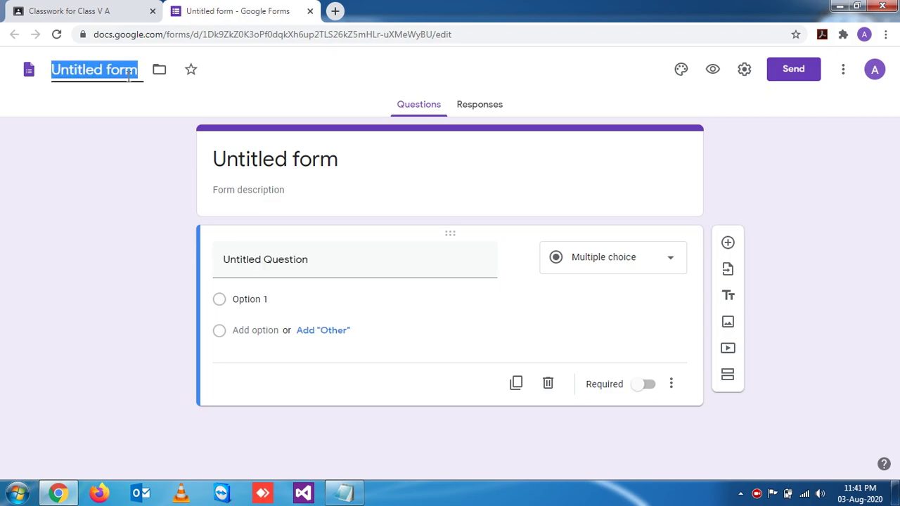
{"action": "type", "text": "Homewo"}
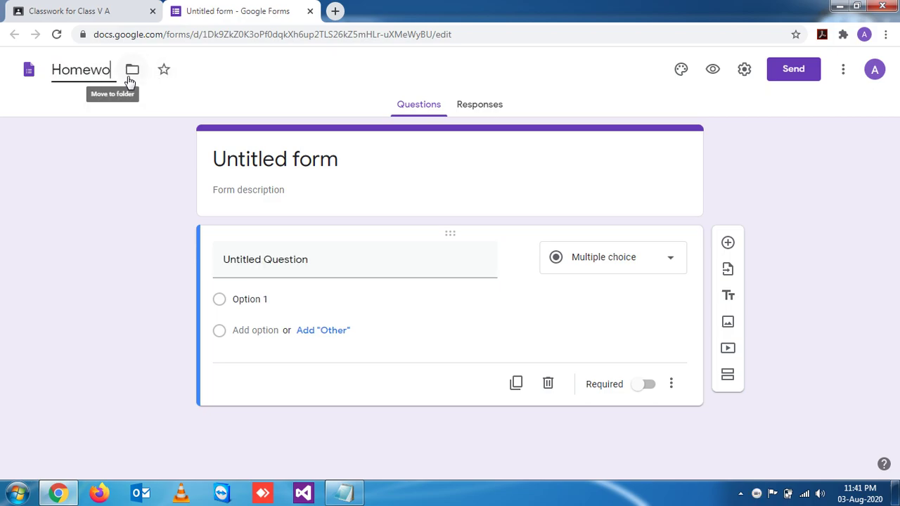
{"action": "type", "text": "rk - 1"}
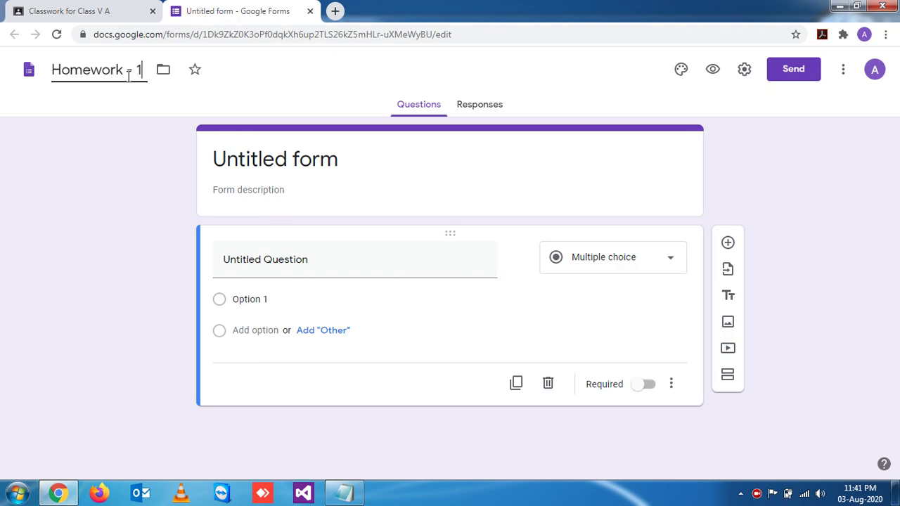
{"action": "left_click", "coordinate": [134, 144]}
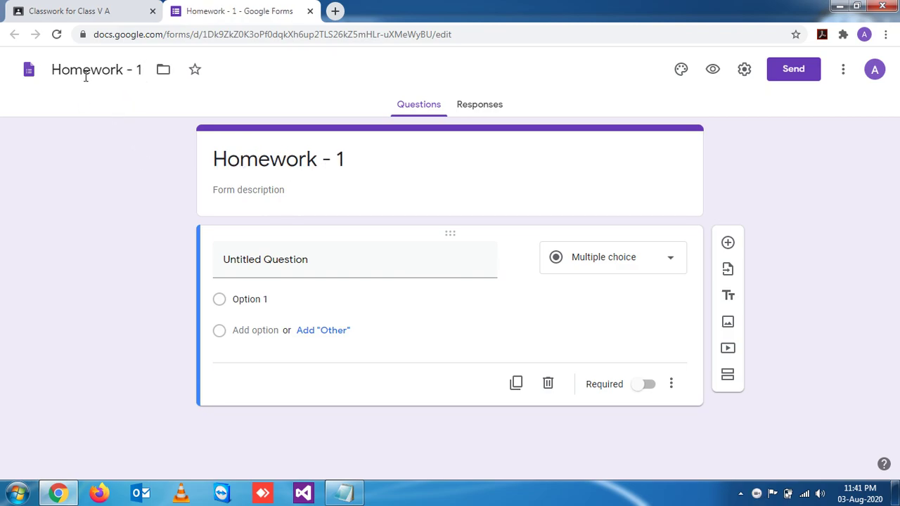
Set the form's heading to "Chapter - 1" and its description to "Class - V"
{"action": "left_click", "coordinate": [276, 160]}
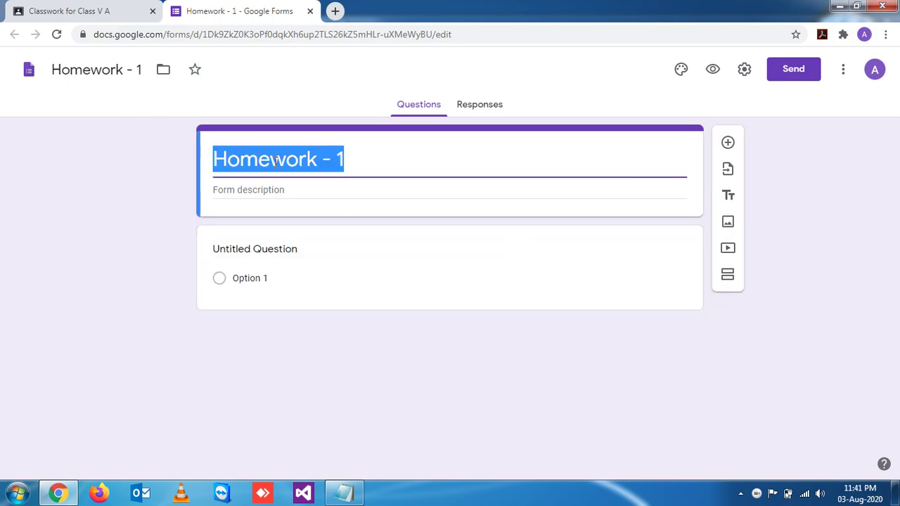
{"action": "type", "text": "C"}
{"action": "key", "text": "BackSpace"}
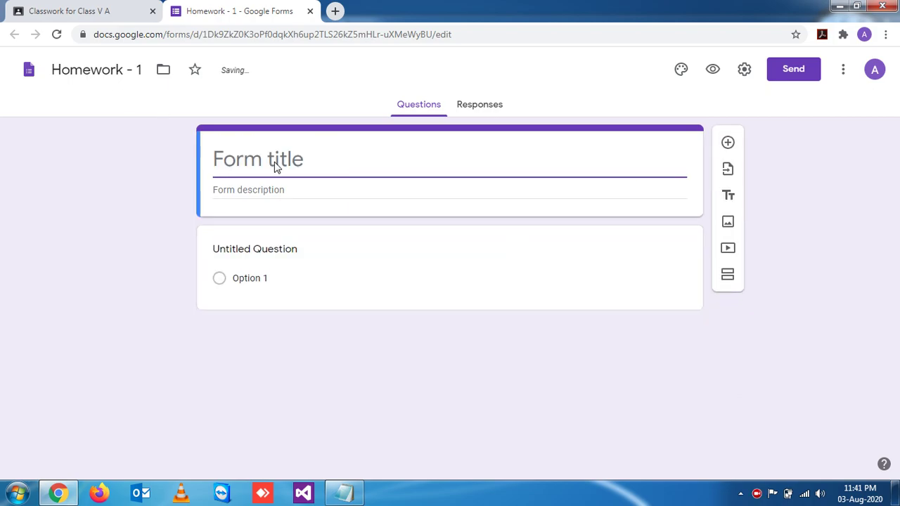
{"action": "type", "text": "Chap"}
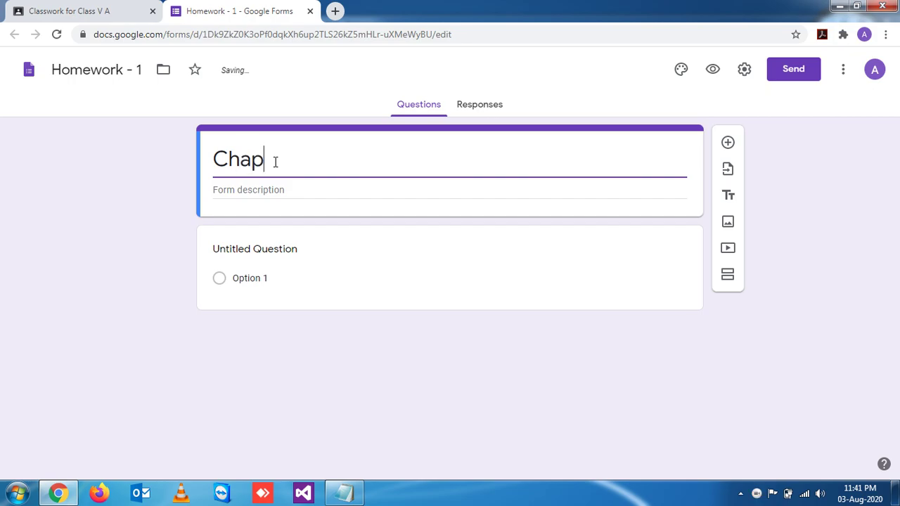
{"action": "type", "text": "ter - 1"}
{"action": "left_click", "coordinate": [262, 191]}
{"action": "type", "text": "Cla"}
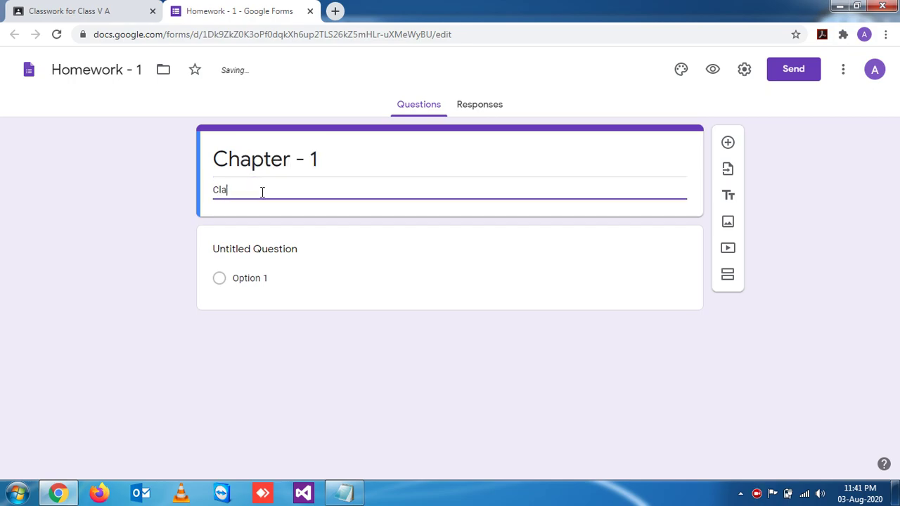
{"action": "type", "text": "ss - V"}
{"action": "left_click", "coordinate": [155, 205]}
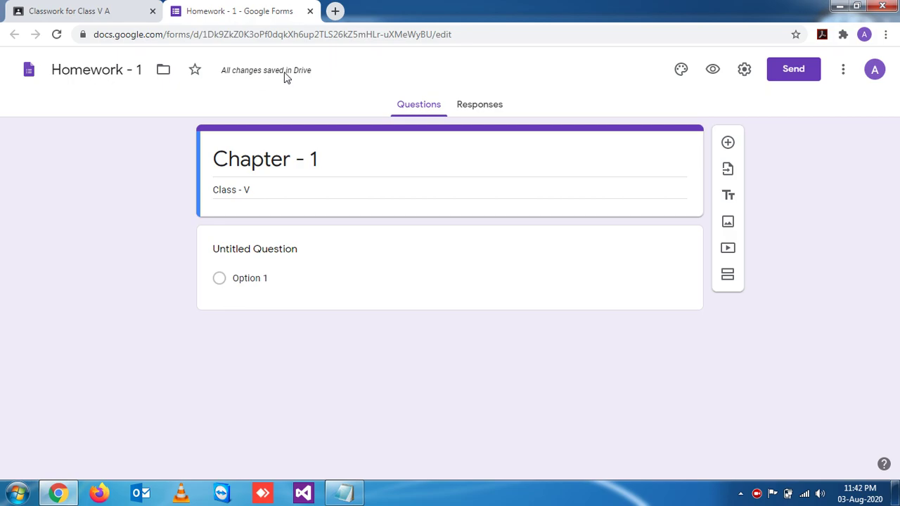
Check the form's save status and its attachment on the Classroom assignment, ending back at the form
{"action": "mouse_move", "coordinate": [293, 77]}
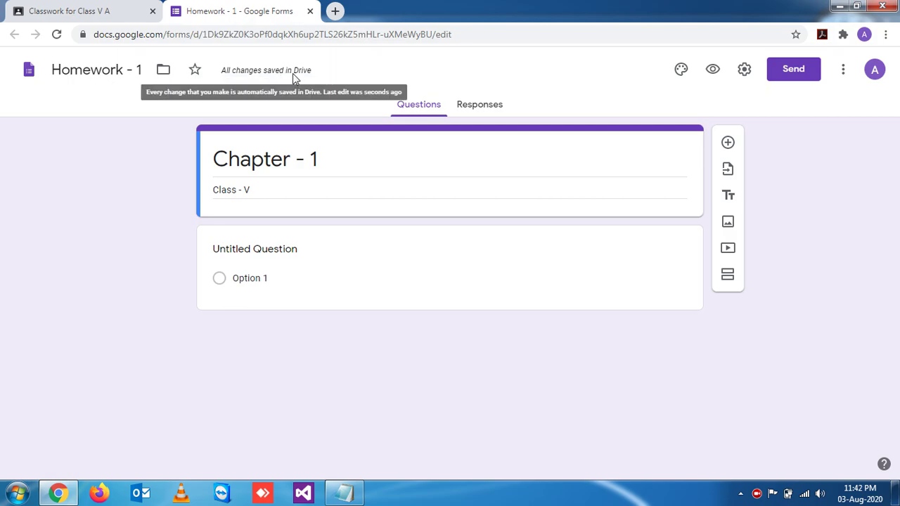
{"action": "left_click", "coordinate": [109, 11]}
{"action": "left_click", "coordinate": [275, 9]}
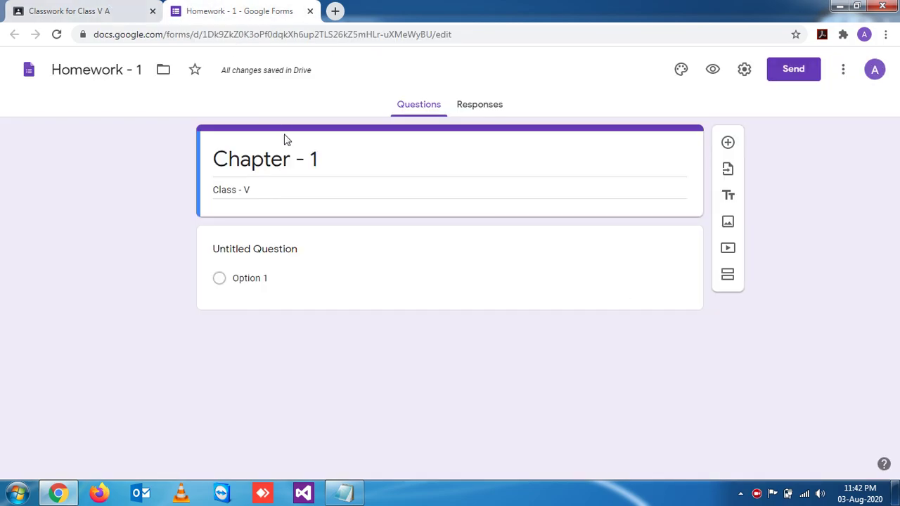
{"action": "left_click", "coordinate": [116, 6]}
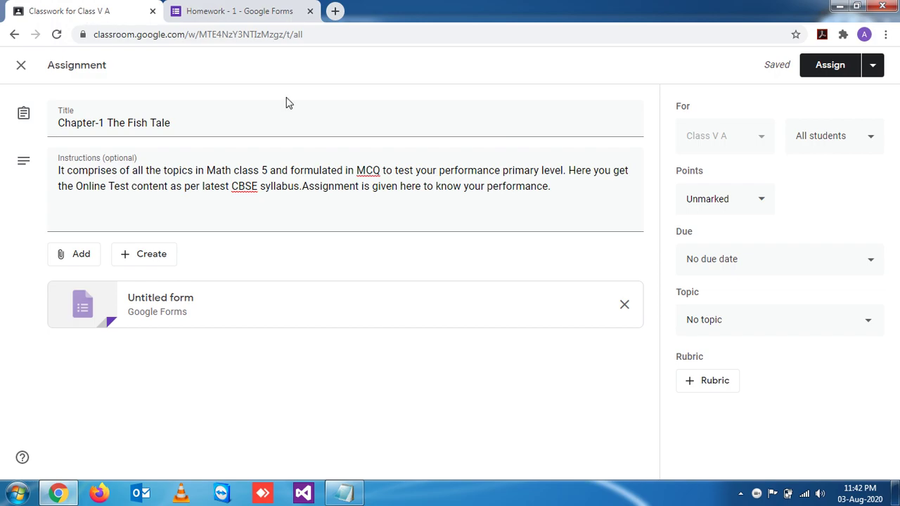
{"action": "left_click", "coordinate": [295, 8]}
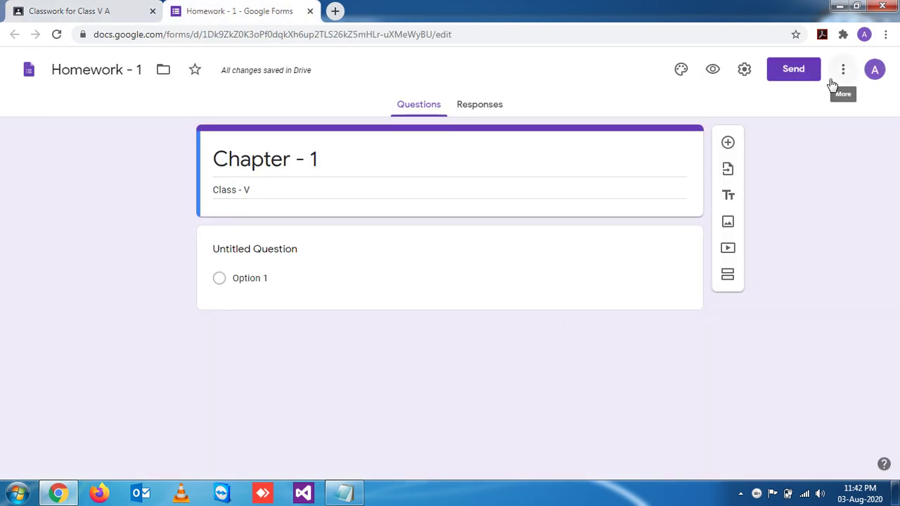
Open Google Drive in a new tab, look for the Homework - 1 form in Classroom > Class V A, and close the tab
{"action": "left_click", "coordinate": [885, 34]}
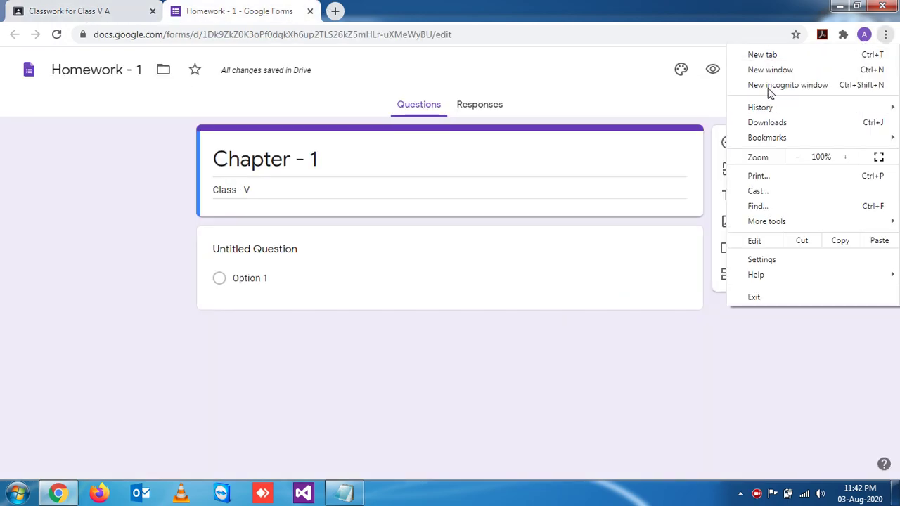
{"action": "left_click", "coordinate": [764, 59]}
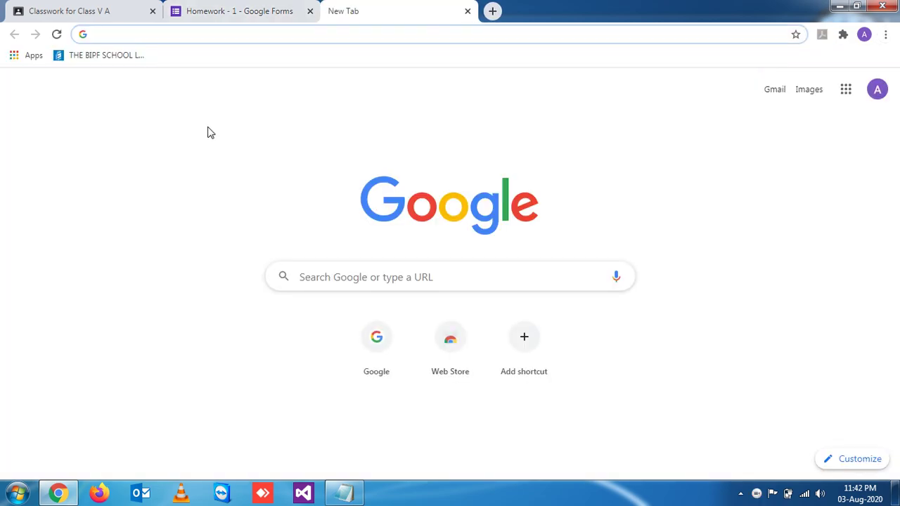
{"action": "left_click", "coordinate": [846, 90]}
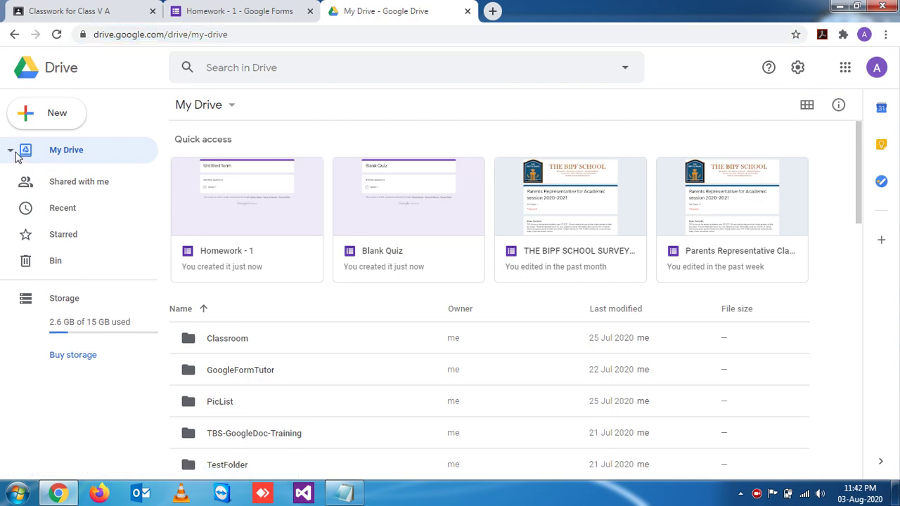
{"action": "left_click", "coordinate": [15, 151]}
{"action": "left_click", "coordinate": [26, 175]}
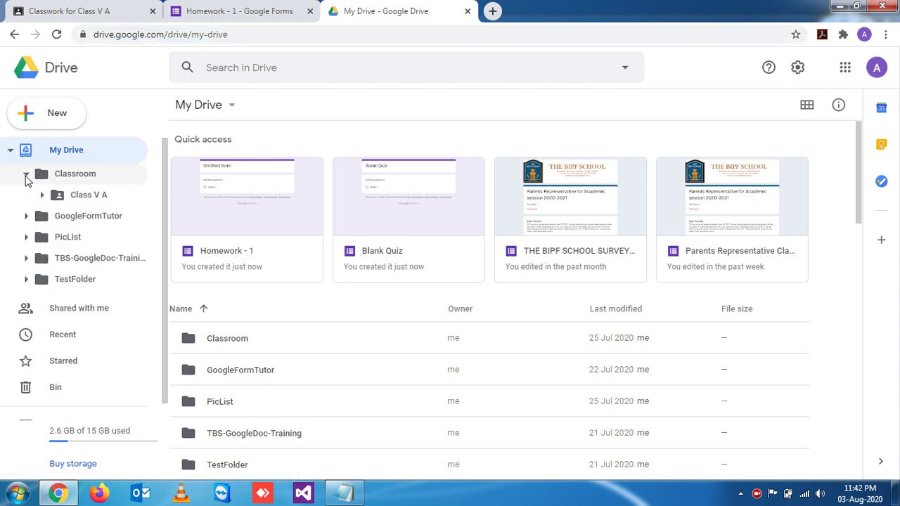
{"action": "left_click", "coordinate": [79, 199]}
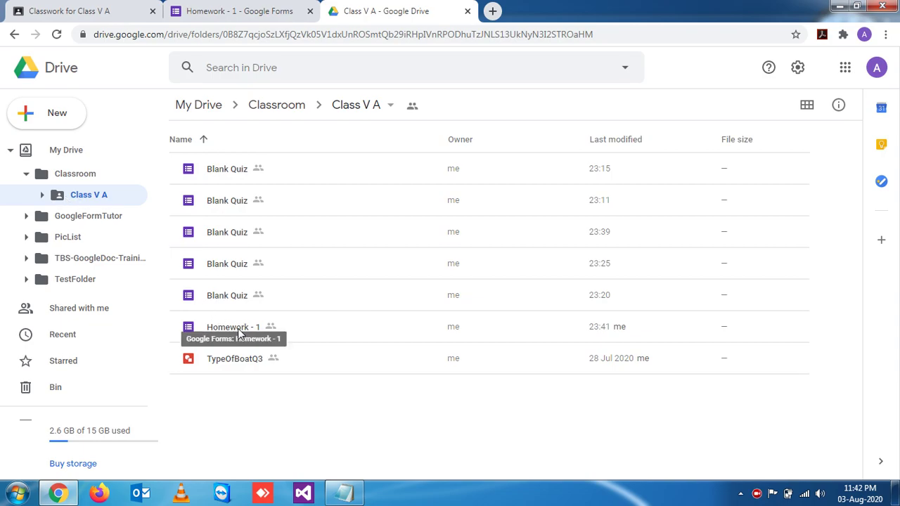
{"action": "left_click", "coordinate": [467, 12]}
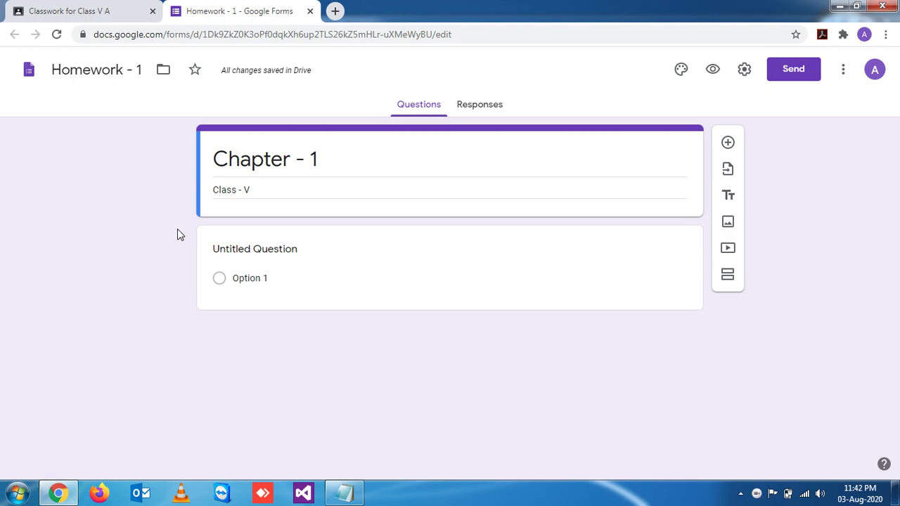
Delete the default untitled question from the form and add a new blank multiple-choice question
{"action": "left_click", "coordinate": [622, 238]}
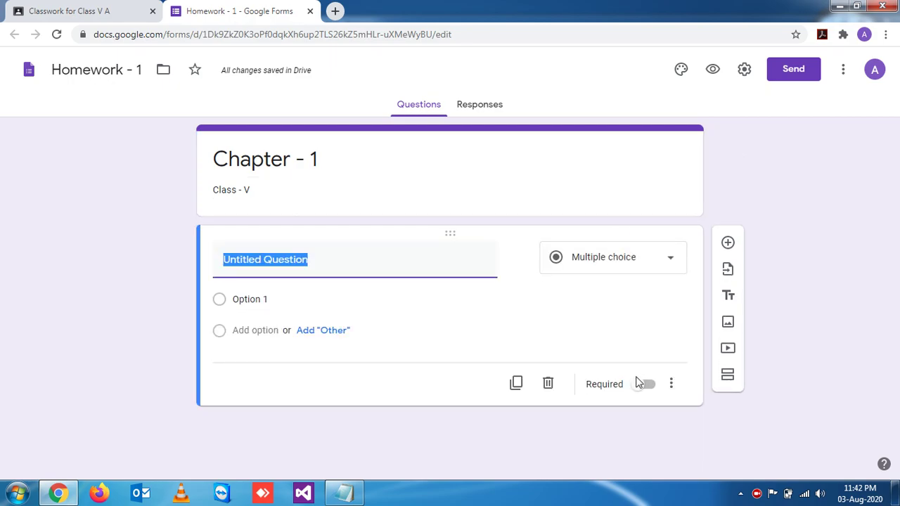
{"action": "left_click", "coordinate": [547, 382]}
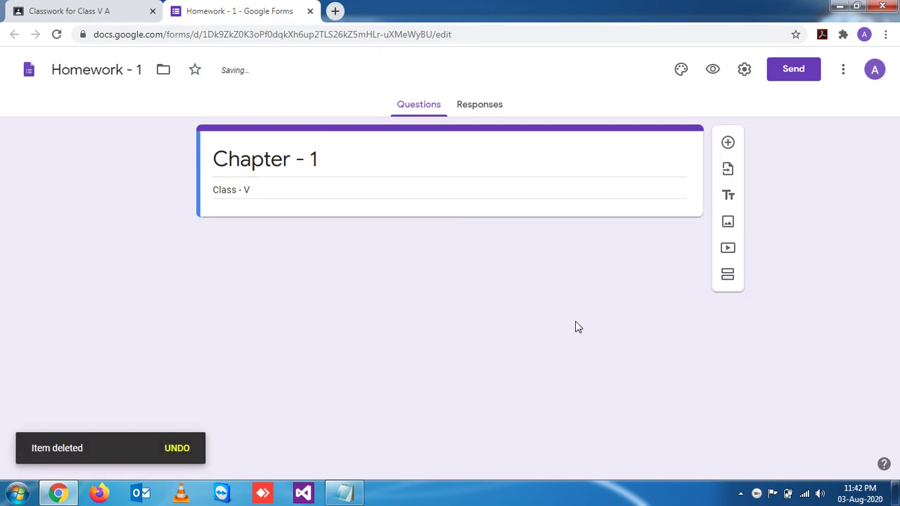
{"action": "left_click", "coordinate": [728, 143]}
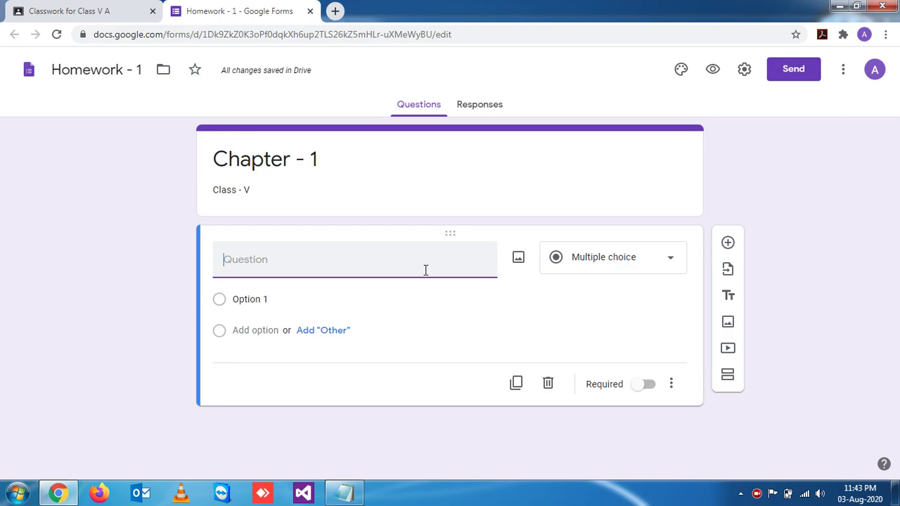
Copy the first question from the Notepad file and enter "What is the sum of first two prime numbers?" as the question text
{"action": "left_click", "coordinate": [344, 493]}
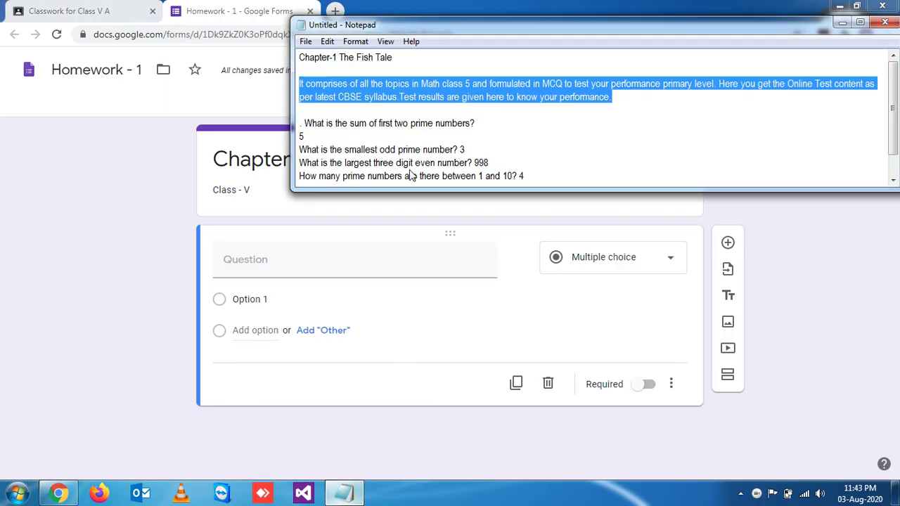
{"action": "left_click_drag", "start_coordinate": [497, 118], "coordinate": [307, 126]}
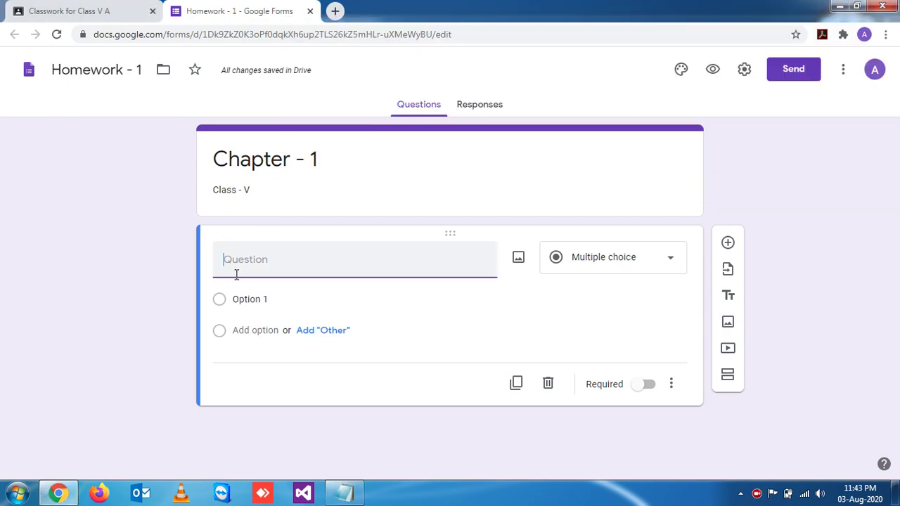
{"action": "type", "text": "What is the sum of first two prime numbers?"}
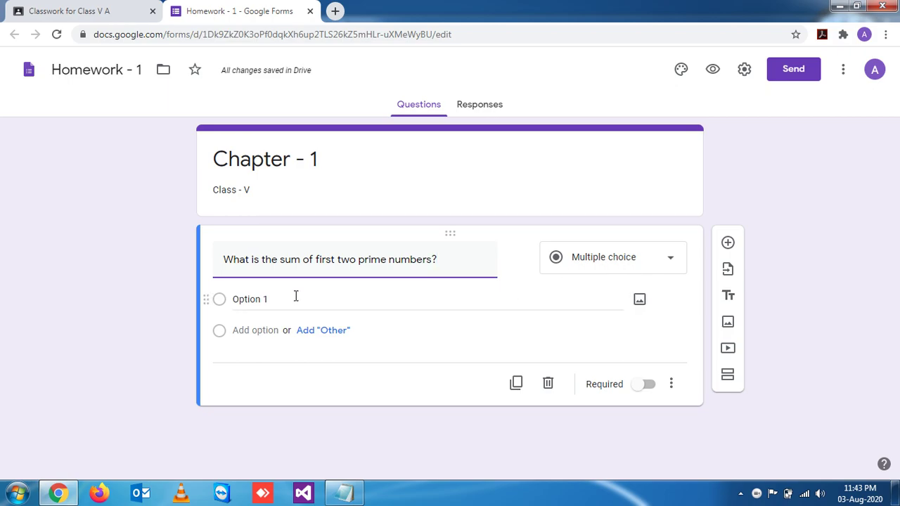
Fill in the prime-number sum question's answer options as 10, 5, 20, 3 and None
{"action": "left_click", "coordinate": [221, 302]}
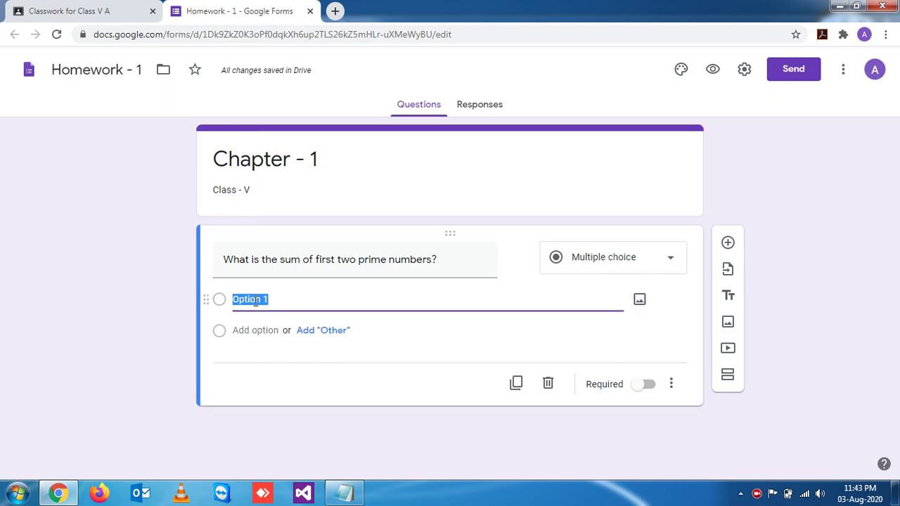
{"action": "type", "text": "10"}
{"action": "left_click", "coordinate": [251, 332]}
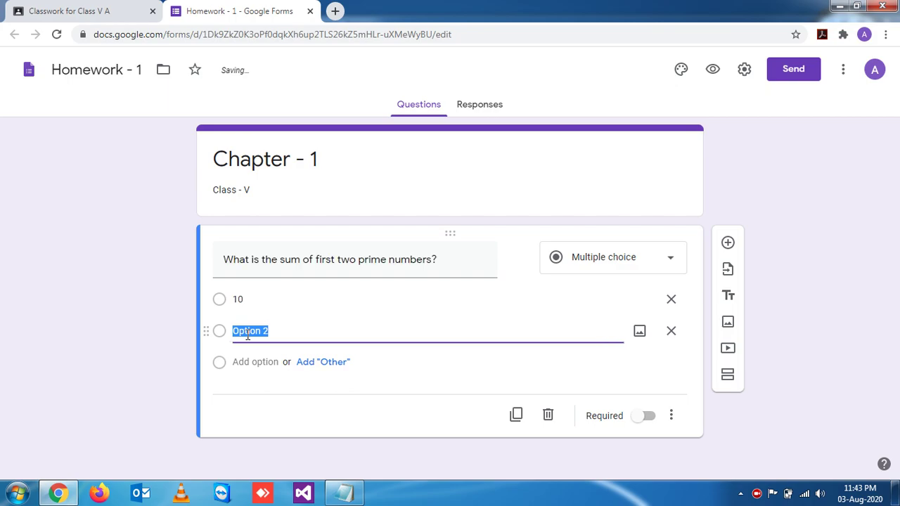
{"action": "type", "text": "5"}
{"action": "left_click", "coordinate": [257, 358]}
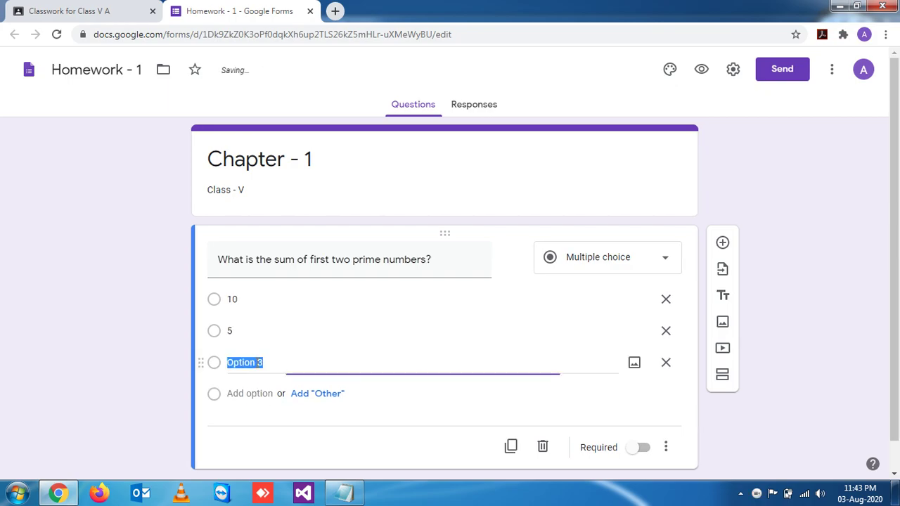
{"action": "type", "text": "20"}
{"action": "left_click", "coordinate": [243, 394]}
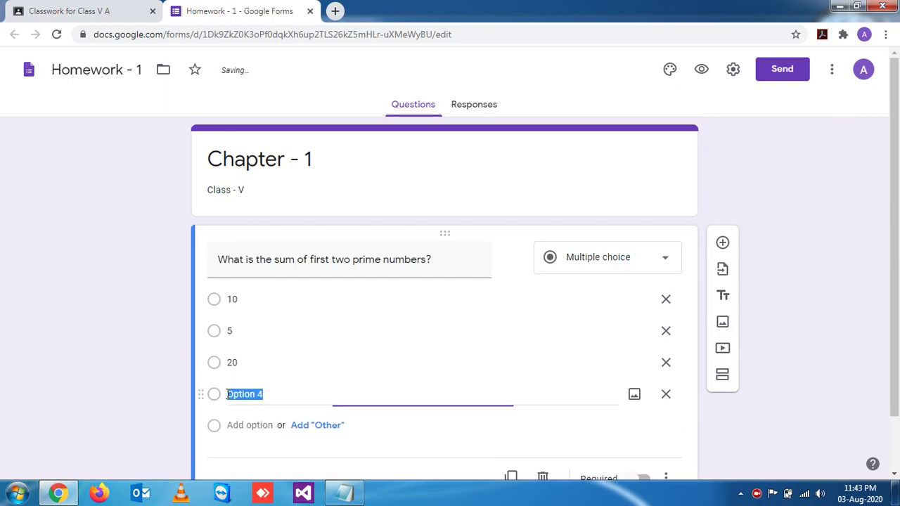
{"action": "type", "text": "3"}
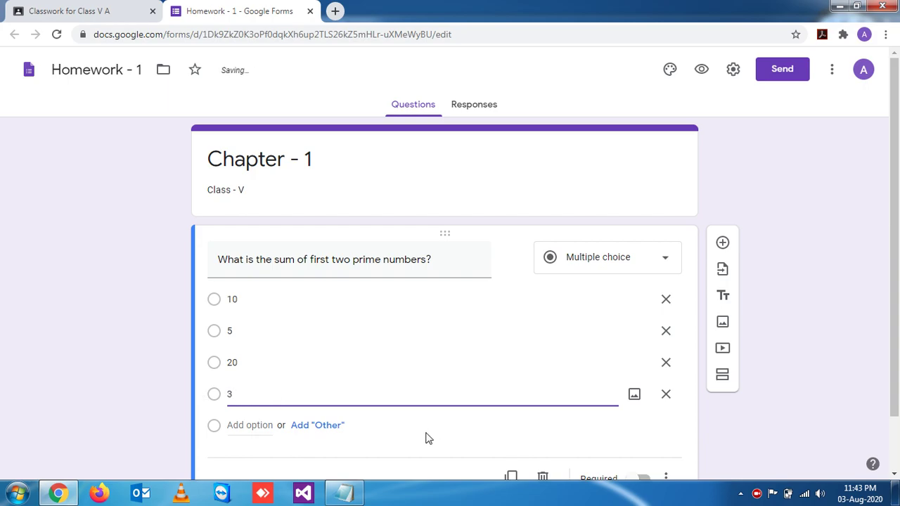
{"action": "left_click", "coordinate": [355, 497]}
{"action": "left_click", "coordinate": [355, 497]}
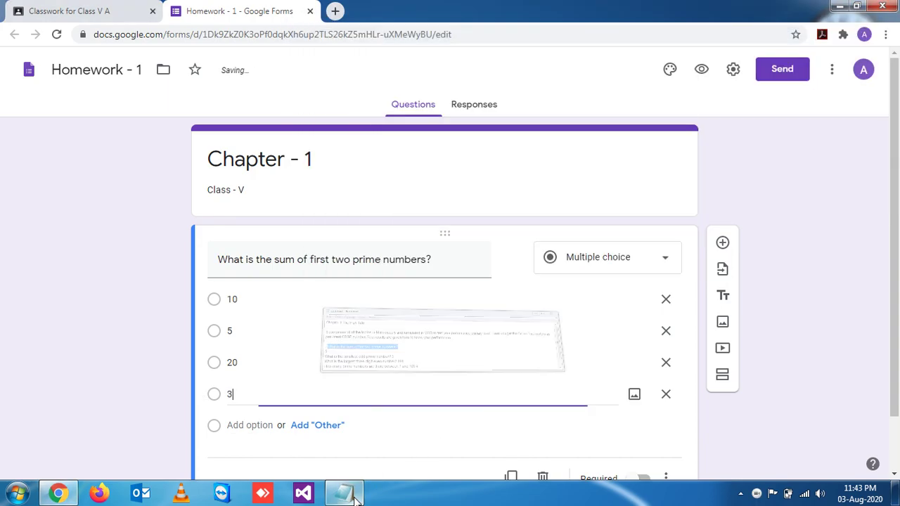
{"action": "left_click", "coordinate": [249, 425]}
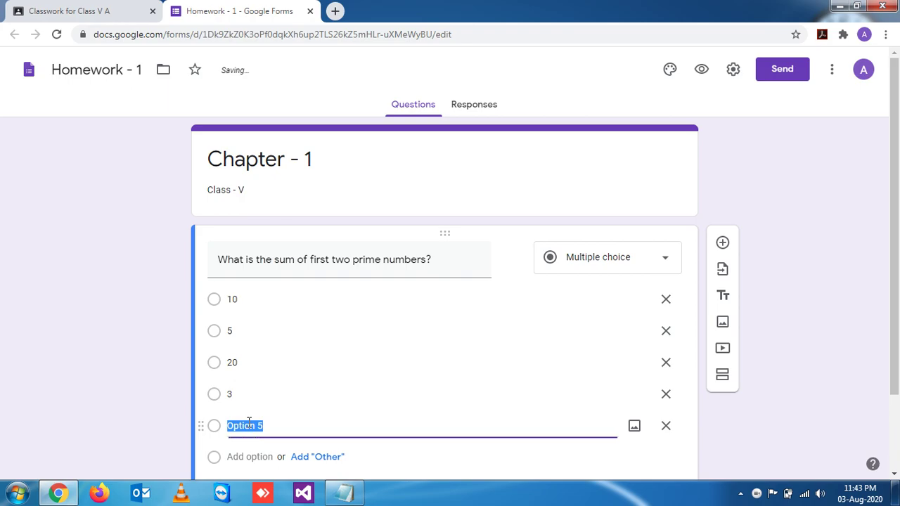
{"action": "type", "text": "None"}
{"action": "left_click", "coordinate": [112, 430]}
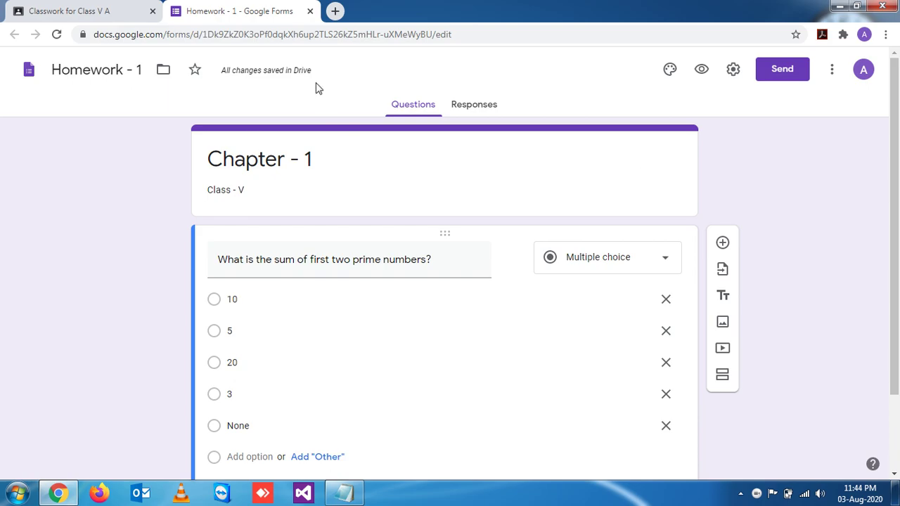
Close the form, reload the Classroom page, and open the draft assignment "Chapter-1 The Fish Tale" for editing
{"action": "left_click", "coordinate": [310, 11]}
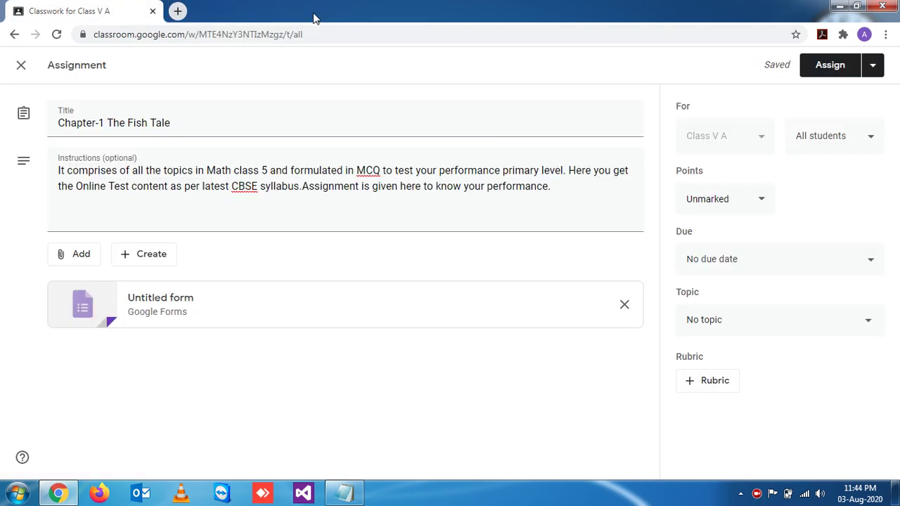
{"action": "left_click", "coordinate": [57, 35]}
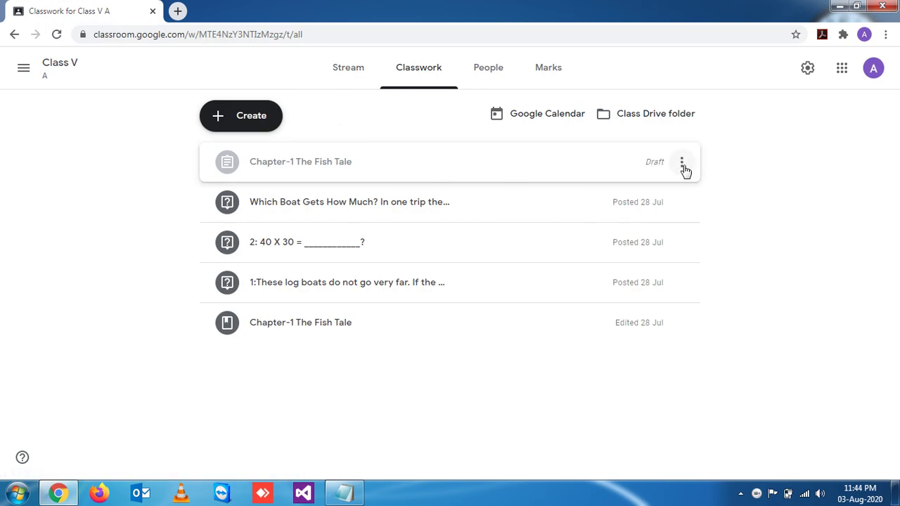
{"action": "left_click", "coordinate": [683, 167]}
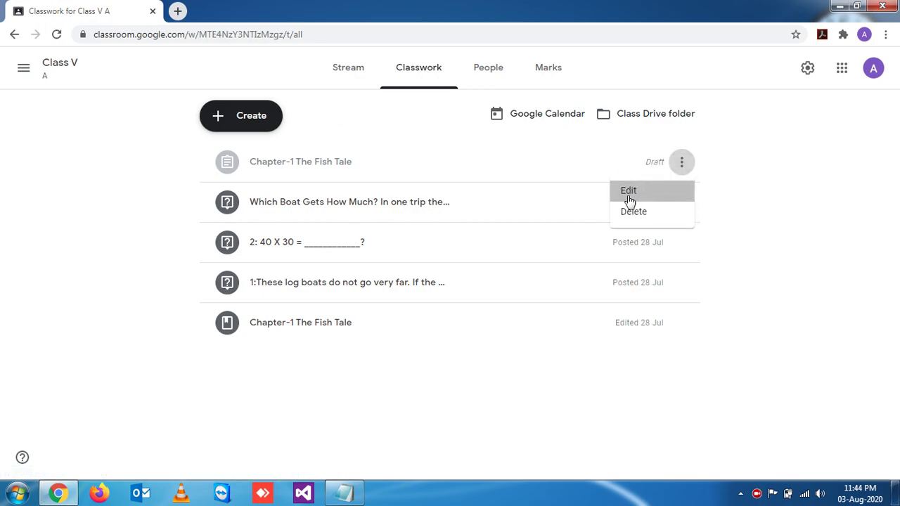
{"action": "left_click", "coordinate": [630, 194]}
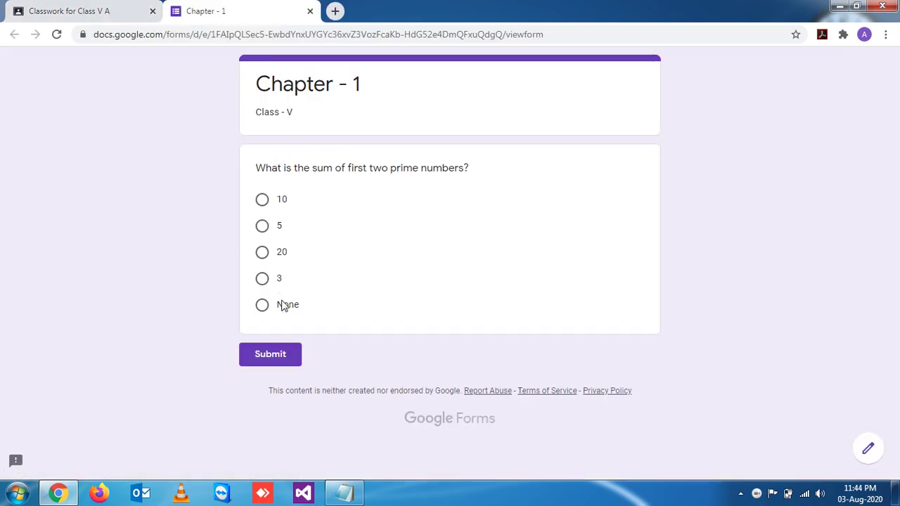
Try out the answer options of the prime-number sum question in the form's respondent view, ending on 20
{"action": "left_click", "coordinate": [262, 200]}
{"action": "left_click", "coordinate": [262, 226]}
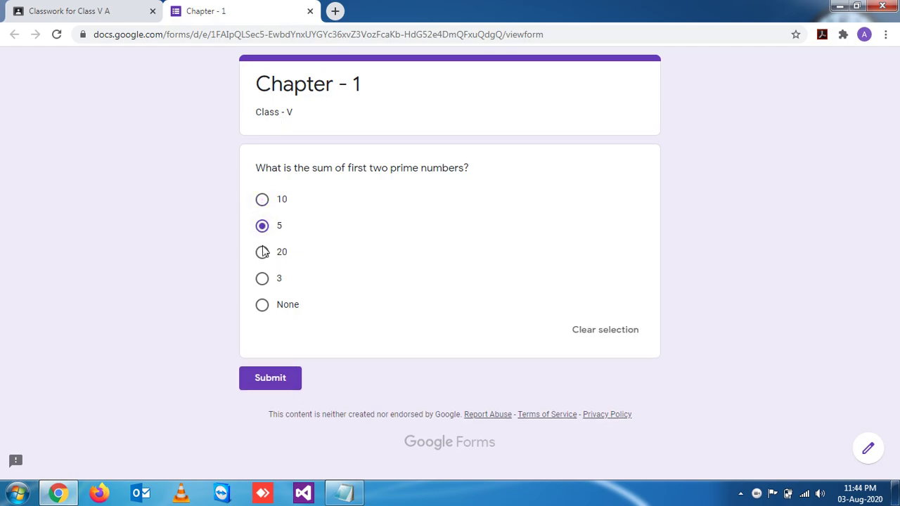
{"action": "left_click", "coordinate": [262, 279]}
{"action": "left_click", "coordinate": [263, 305]}
{"action": "left_click", "coordinate": [262, 226]}
{"action": "left_click", "coordinate": [262, 200]}
{"action": "left_click", "coordinate": [262, 225]}
{"action": "left_click", "coordinate": [262, 255]}
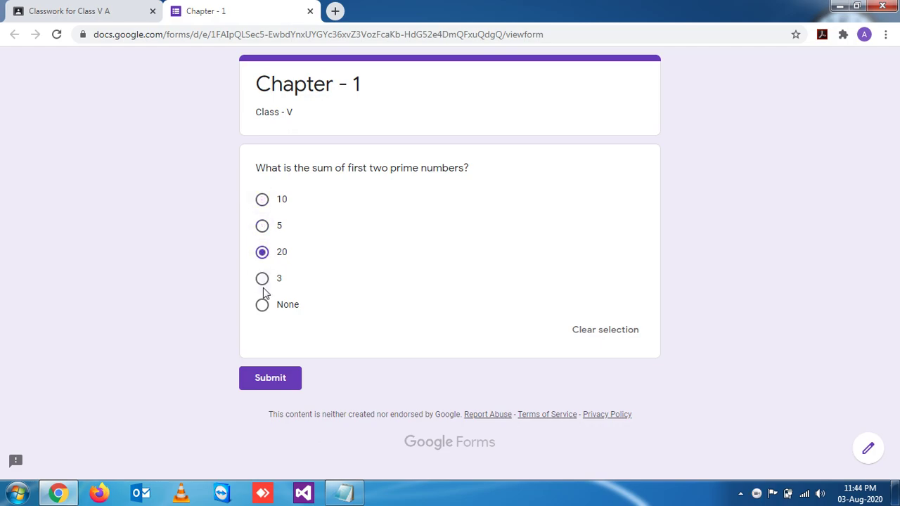
Return to editing the form without submitting the response and add a new blank multiple-choice question
{"action": "left_click", "coordinate": [867, 451]}
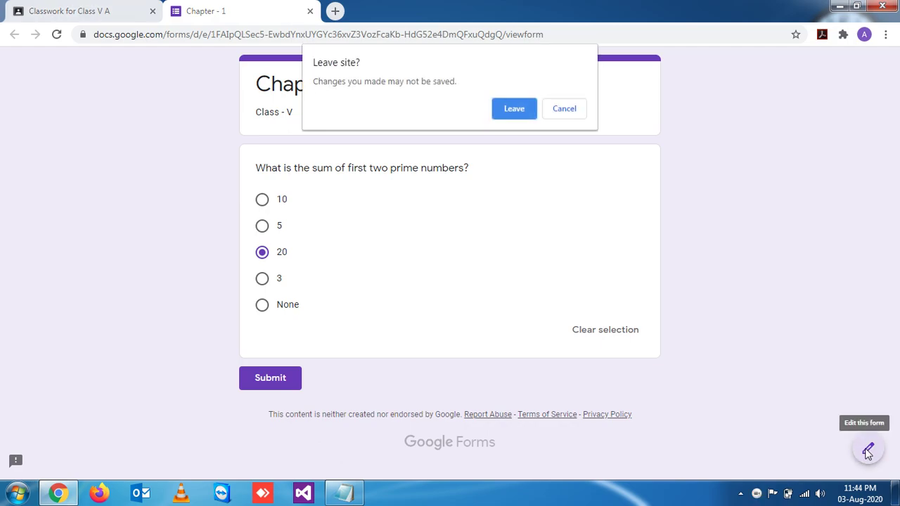
{"action": "left_click", "coordinate": [514, 109]}
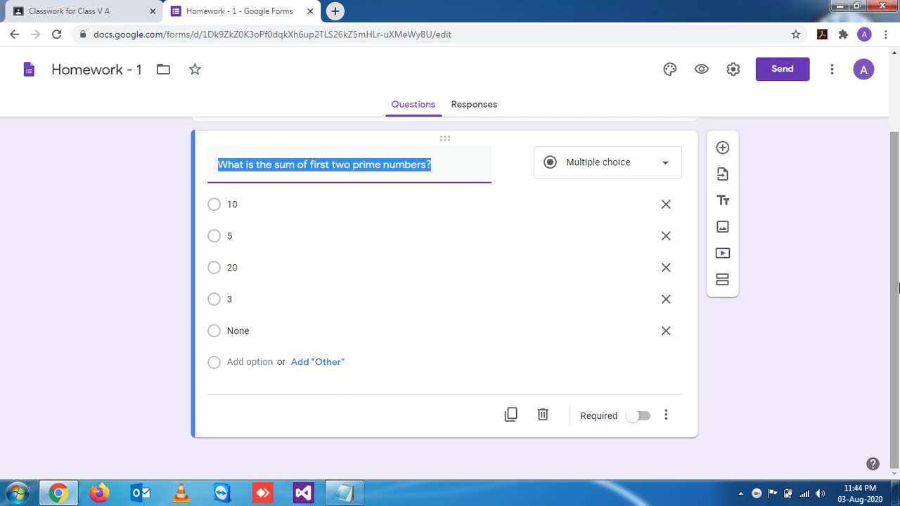
{"action": "left_click", "coordinate": [722, 149]}
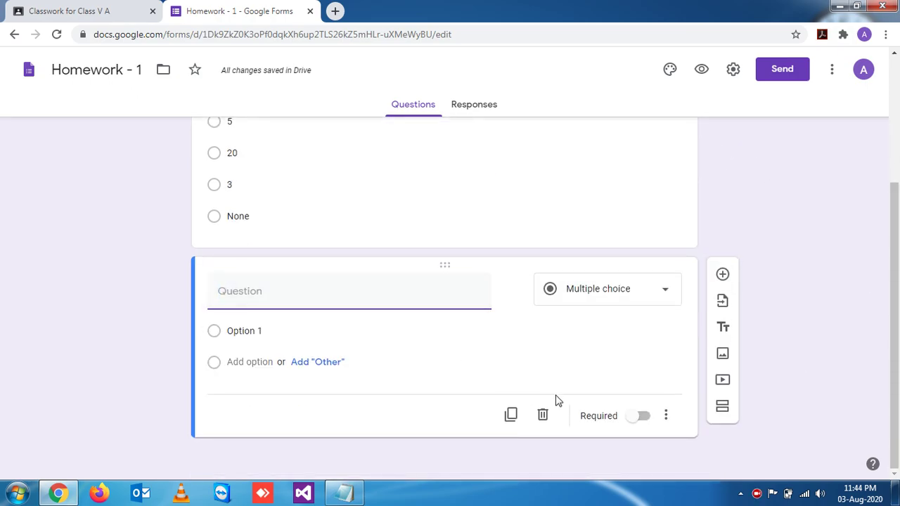
Copy the second question from the Notepad file and enter it as "2: What is the smallest odd prime number?" in the new question
{"action": "left_click", "coordinate": [343, 493]}
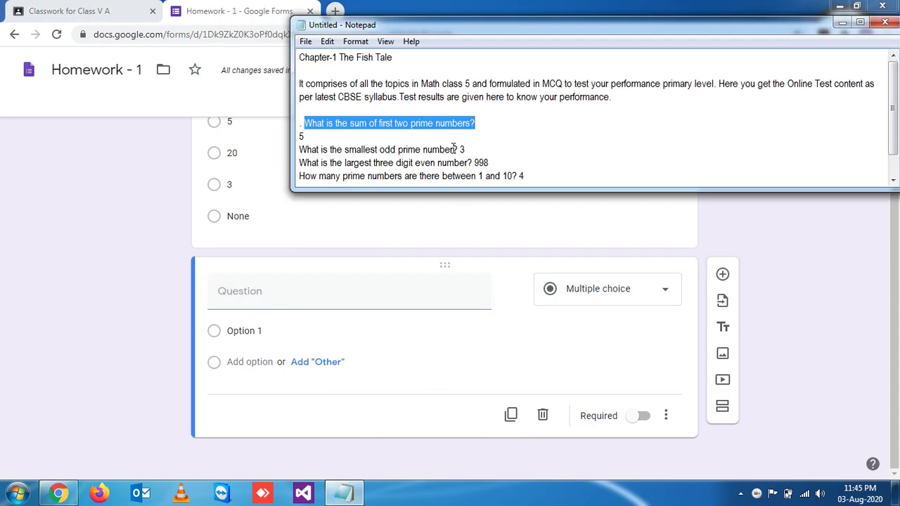
{"action": "left_click_drag", "start_coordinate": [458, 149], "coordinate": [303, 148]}
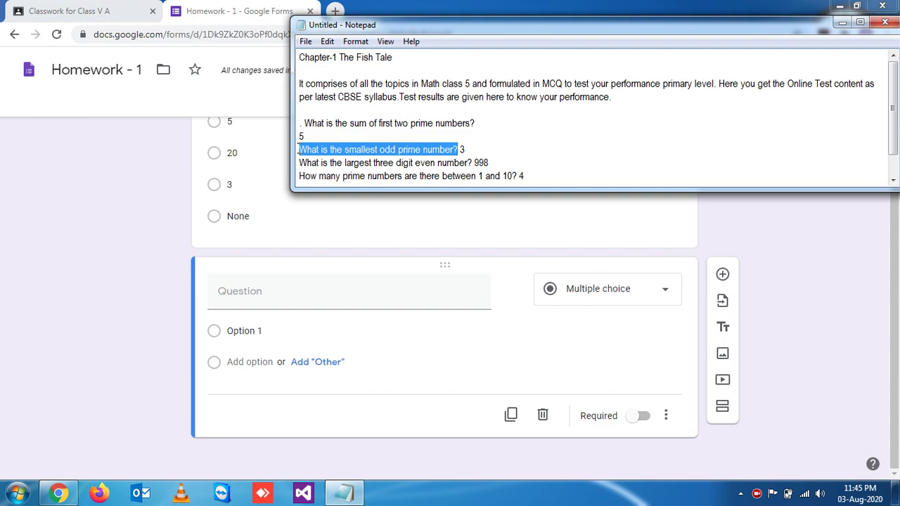
{"action": "left_click", "coordinate": [255, 298]}
{"action": "type", "text": "2"}
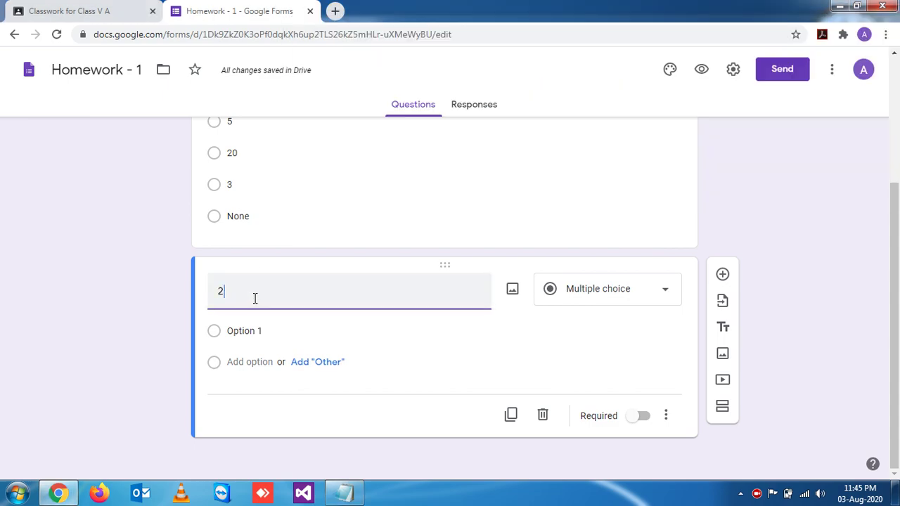
{"action": "type", "text": ":"}
{"action": "type", "text": "What is the smallest odd prime number?"}
Fill in the smallest odd prime number question's answer options as 2, 1, 3 and 5
{"action": "left_click", "coordinate": [240, 331]}
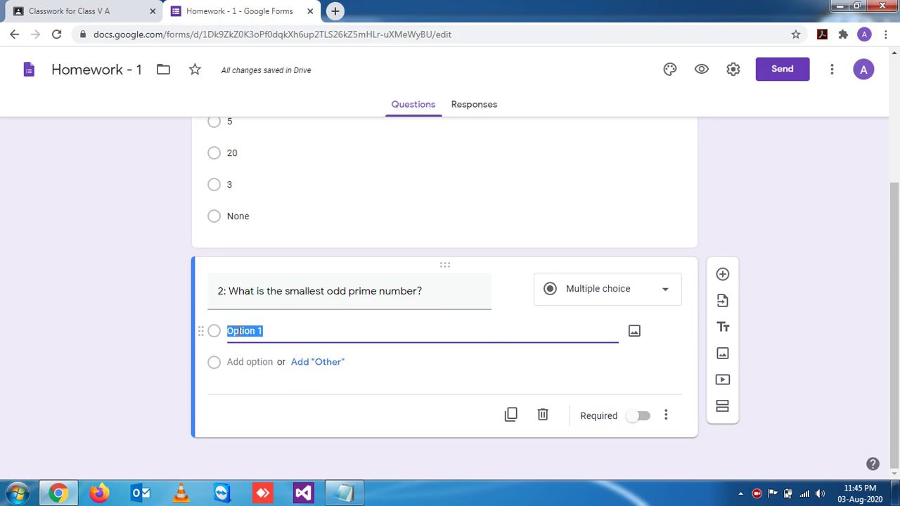
{"action": "type", "text": "2"}
{"action": "left_click", "coordinate": [232, 362]}
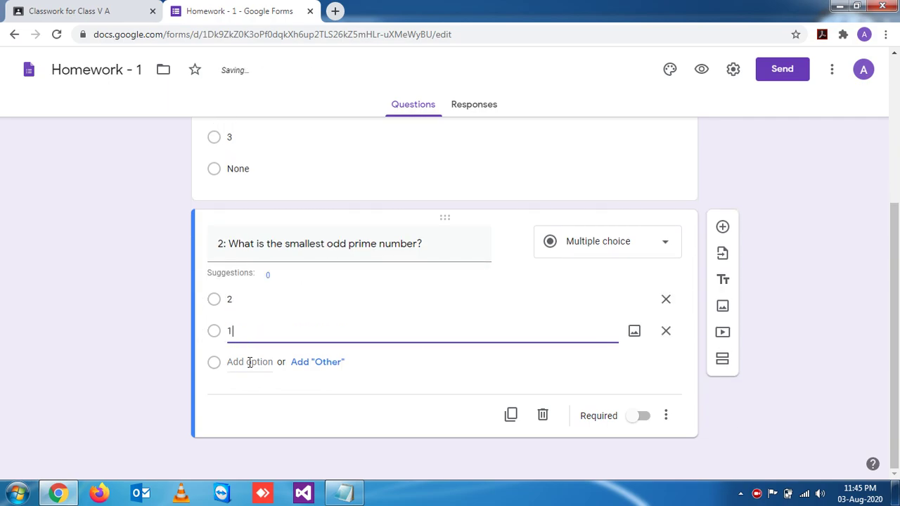
{"action": "left_click", "coordinate": [246, 362]}
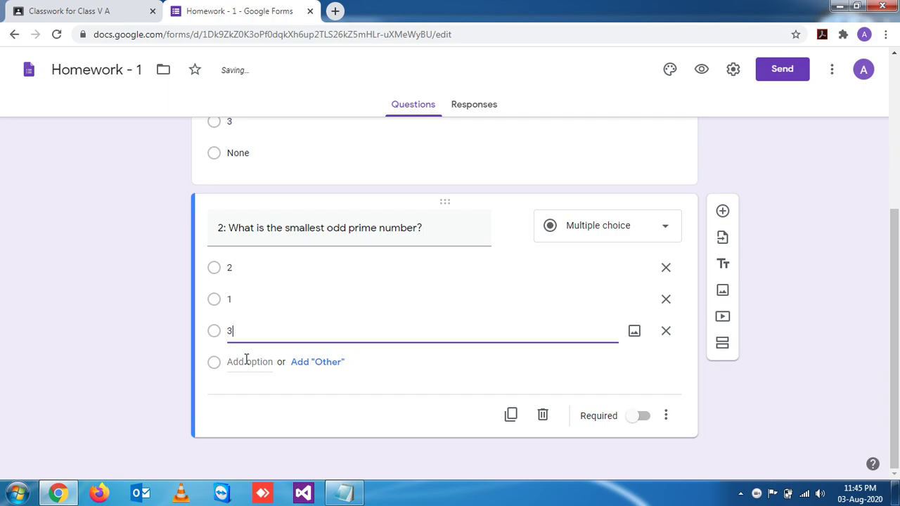
{"action": "left_click", "coordinate": [247, 364]}
{"action": "type", "text": "5"}
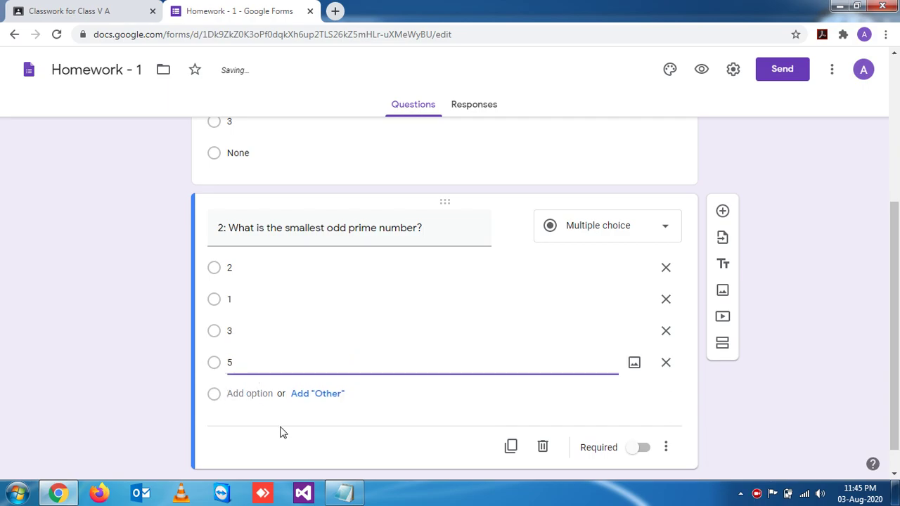
{"action": "left_click", "coordinate": [126, 434]}
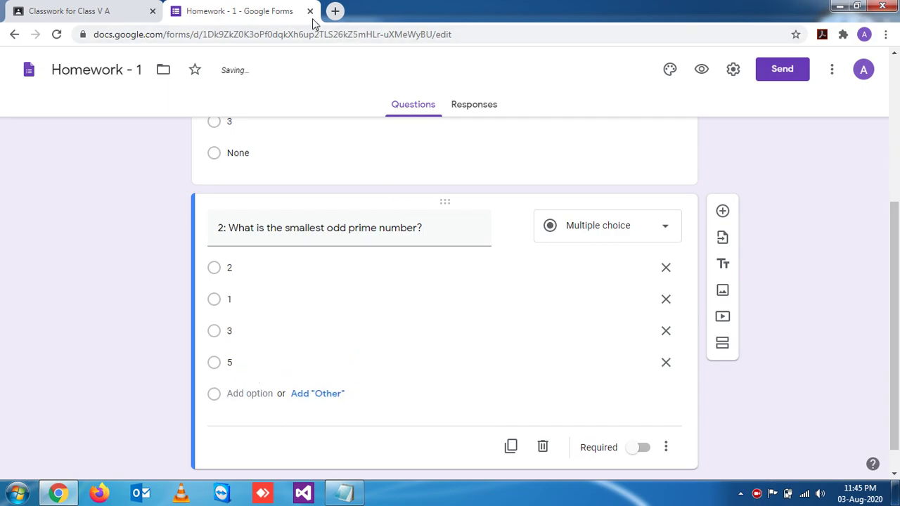